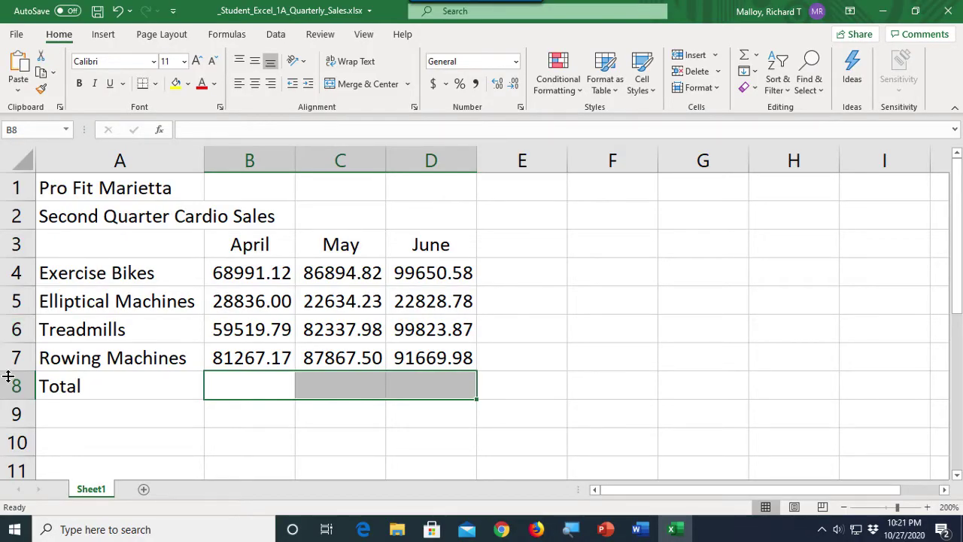
{"action": "left_click", "coordinate": [247, 387]}
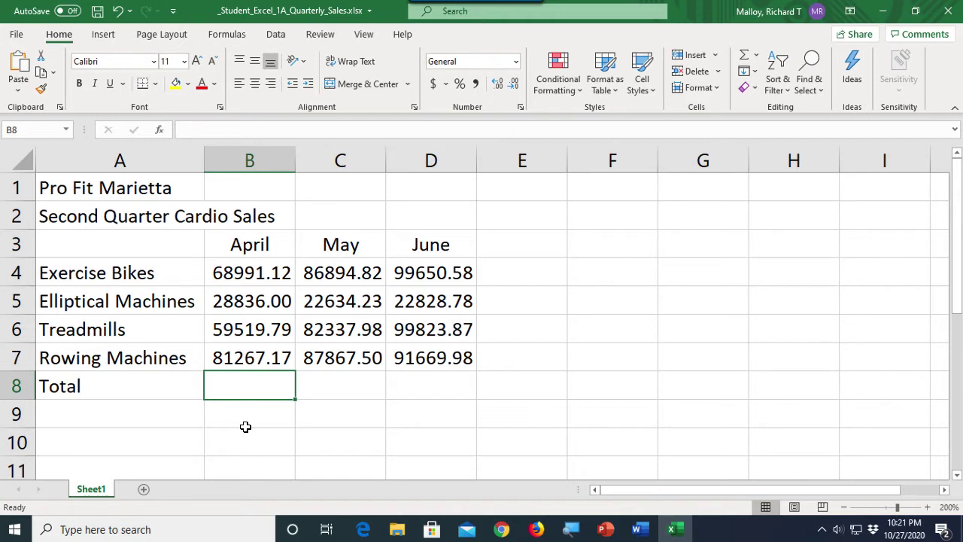
{"action": "type", "text": "="}
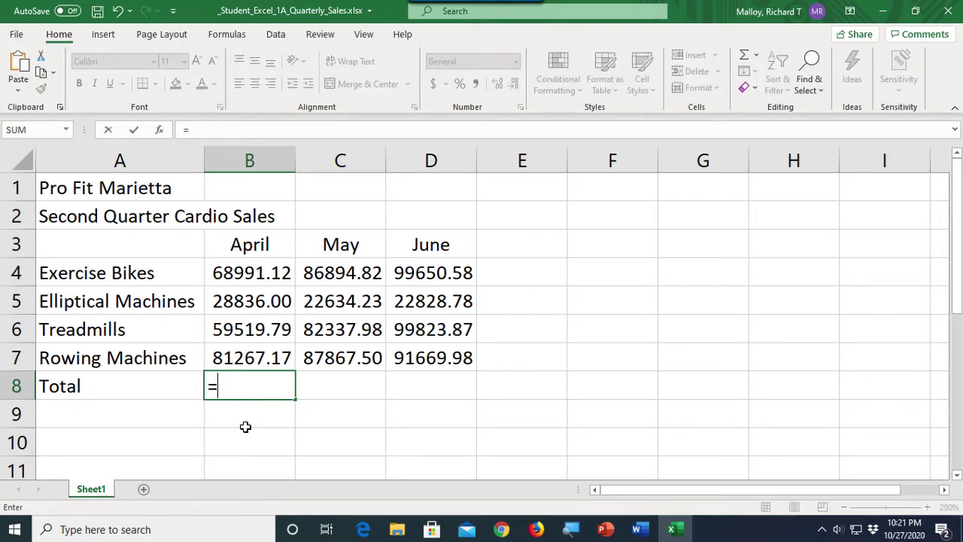
{"action": "type", "text": "68991"}
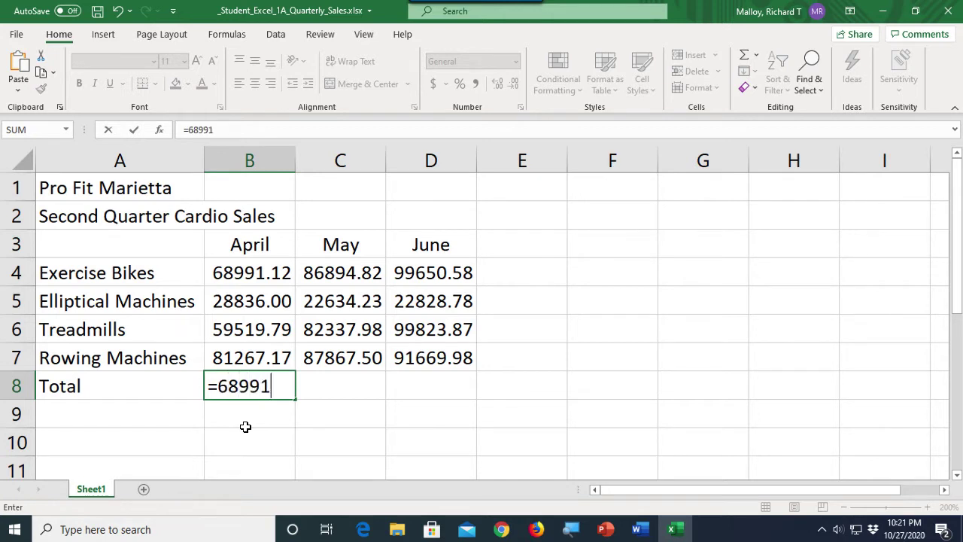
{"action": "type", "text": ".12+"}
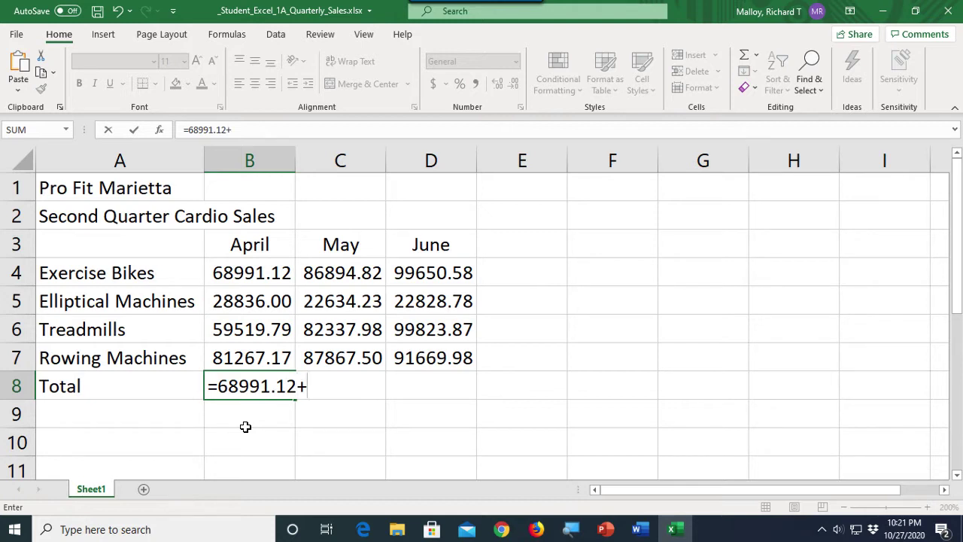
{"action": "type", "text": "288"}
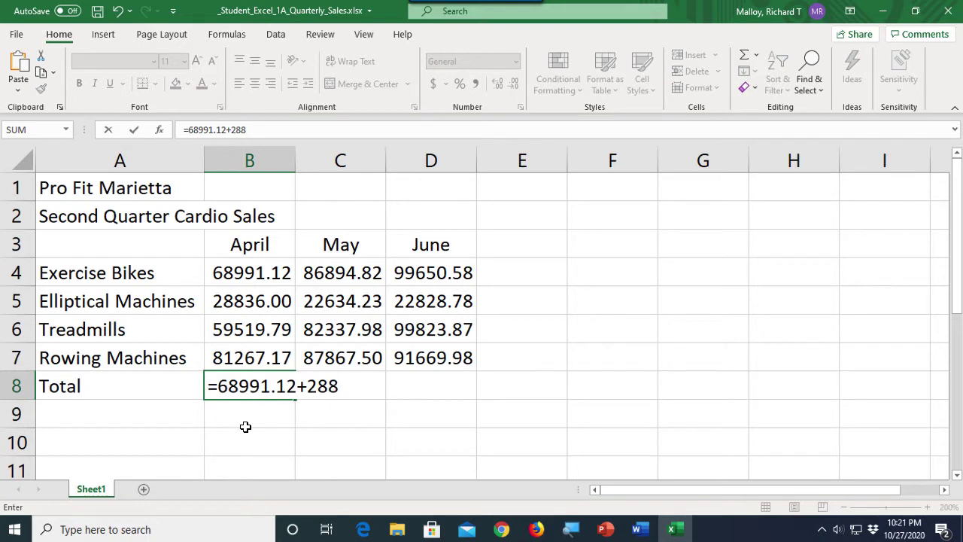
{"action": "type", "text": "36"}
{"action": "key", "text": "BackSpace"}
{"action": "key", "text": "BackSpace"}
{"action": "key", "text": "BackSpace"}
{"action": "key", "text": "BackSpace"}
{"action": "key", "text": "BackSpace"}
{"action": "key", "text": "BackSpace"}
{"action": "key", "text": "BackSpace"}
{"action": "key", "text": "BackSpace"}
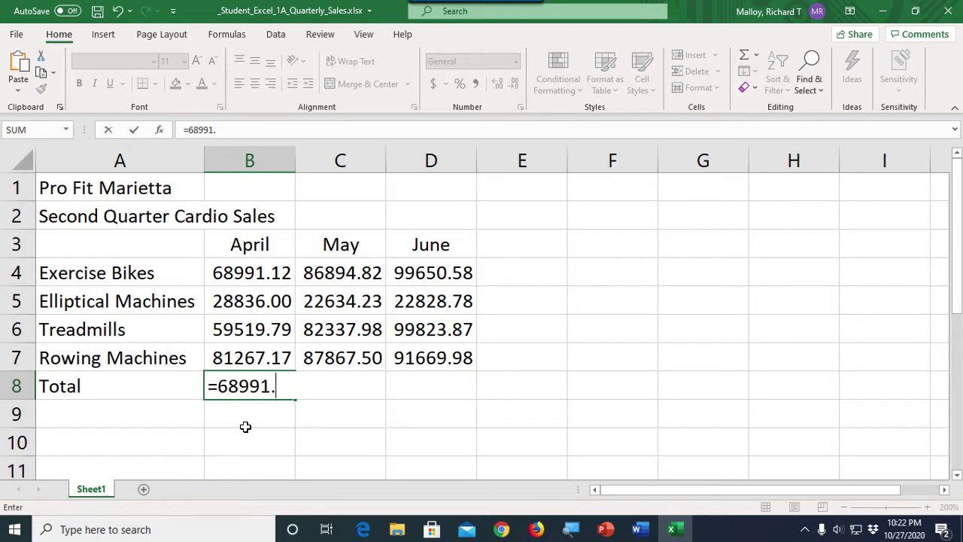
{"action": "key", "text": "BackSpace"}
{"action": "key", "text": "BackSpace"}
{"action": "key", "text": "BackSpace"}
{"action": "key", "text": "BackSpace"}
{"action": "key", "text": "BackSpace"}
{"action": "key", "text": "BackSpace"}
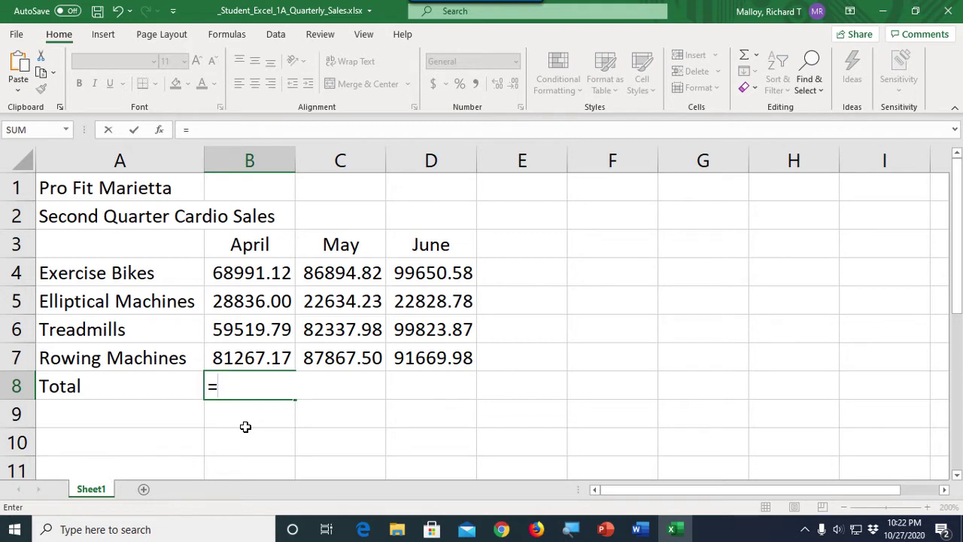
- Complete the April total formula in B8 with cell references as =B4+B5+B6+B7
{"action": "type", "text": "b4"}
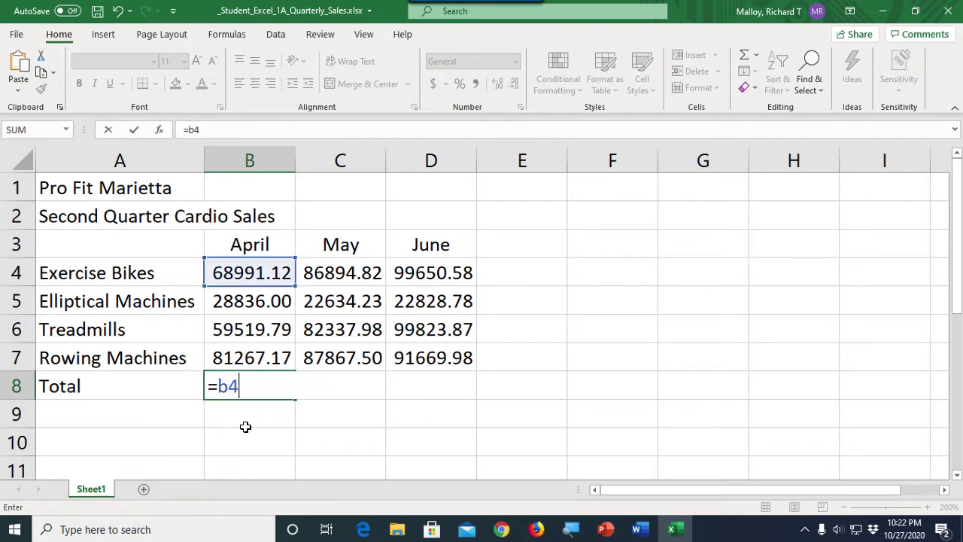
{"action": "type", "text": "+b5"}
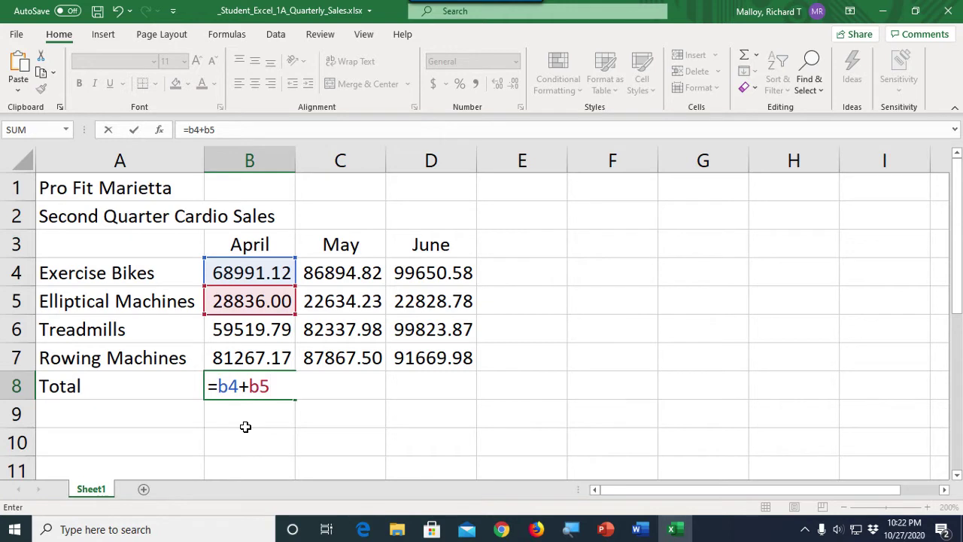
{"action": "type", "text": "+"}
{"action": "type", "text": "b6"}
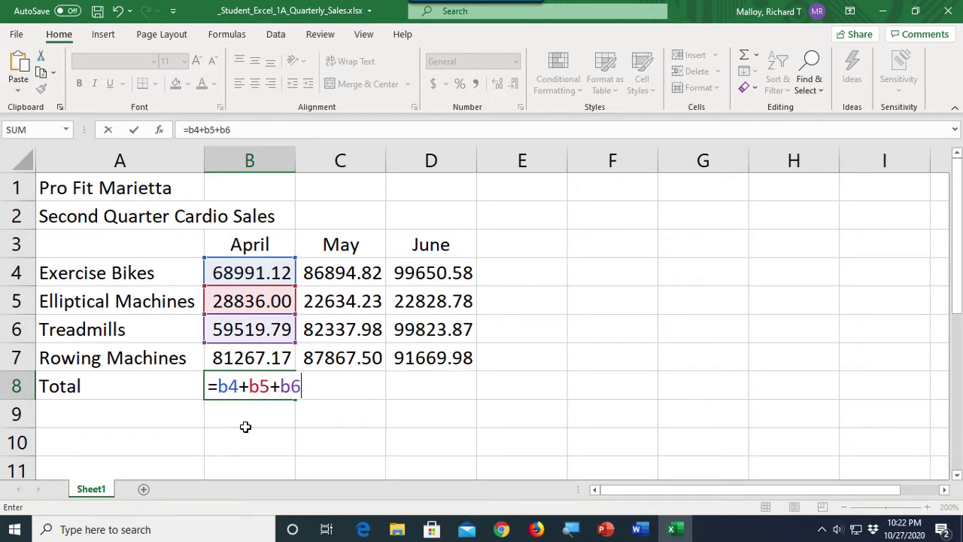
{"action": "type", "text": "+b7"}
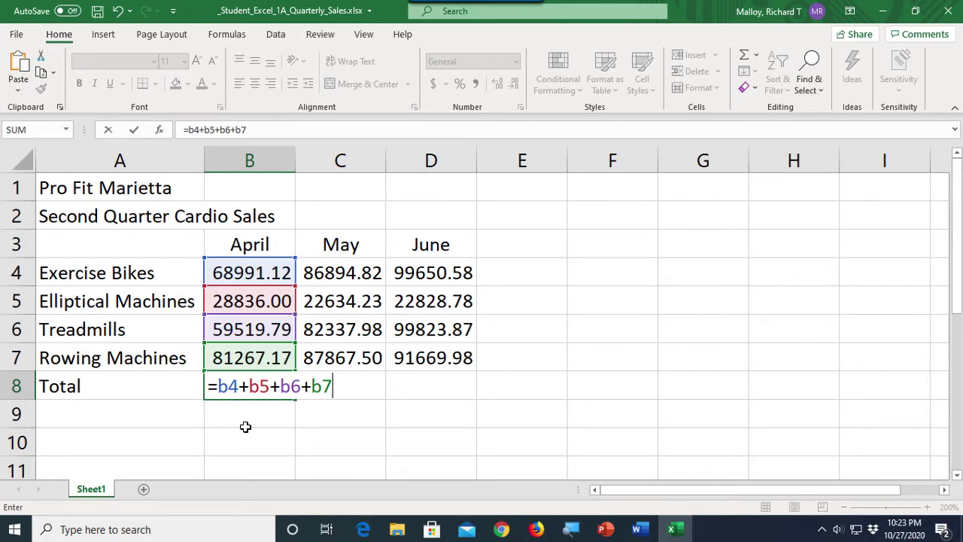
{"action": "key", "text": "Return"}
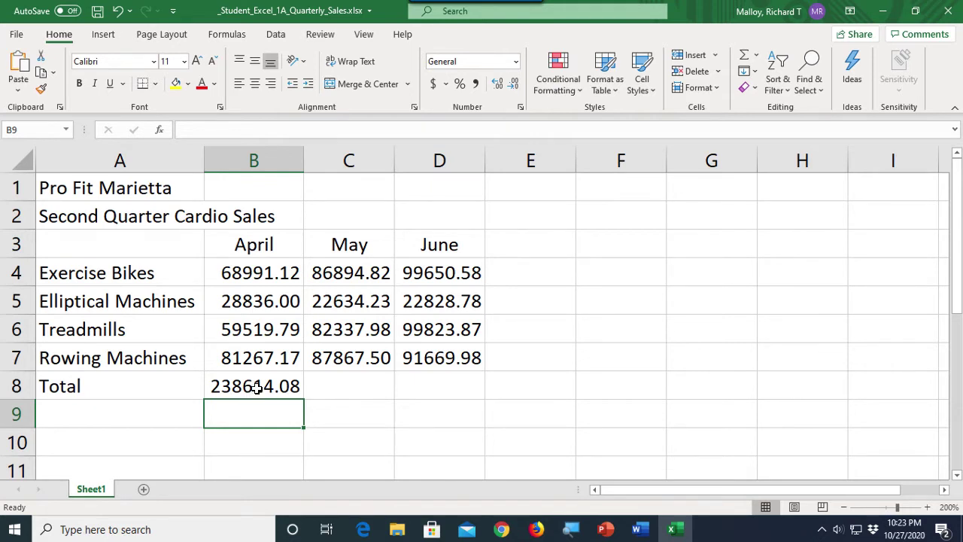
{"action": "left_click", "coordinate": [256, 386]}
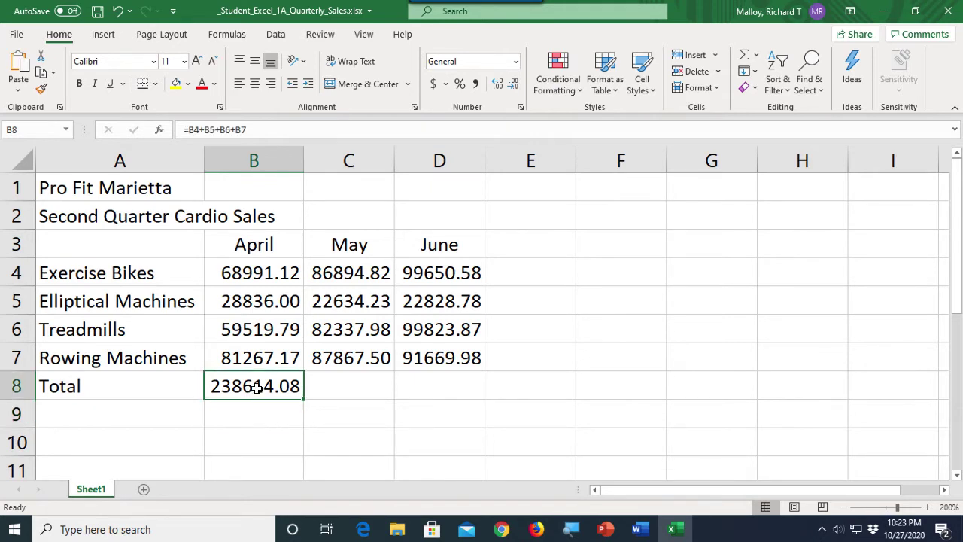
- Build the May total formula =C4+C5+C6+C7 in C8 by picking each May sales cell
{"action": "left_click", "coordinate": [345, 384]}
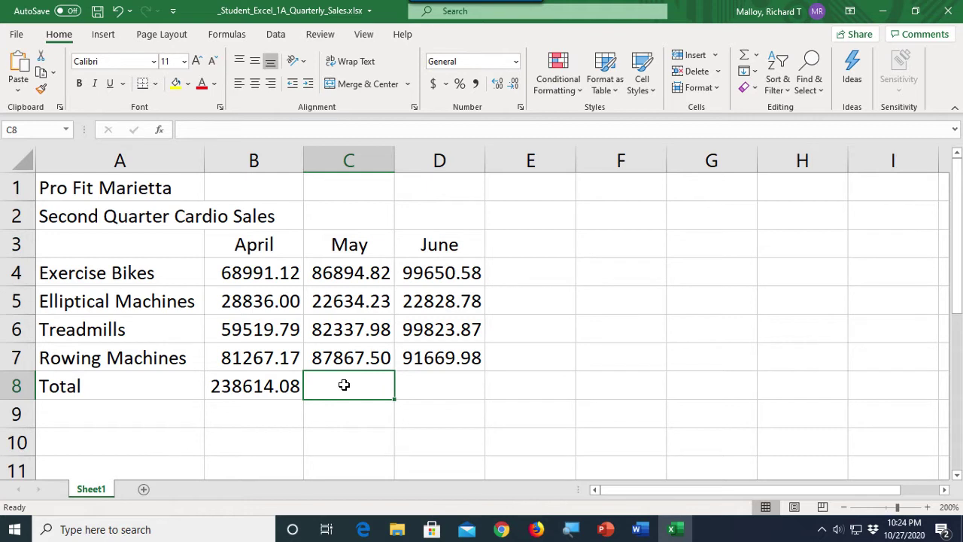
{"action": "type", "text": "="}
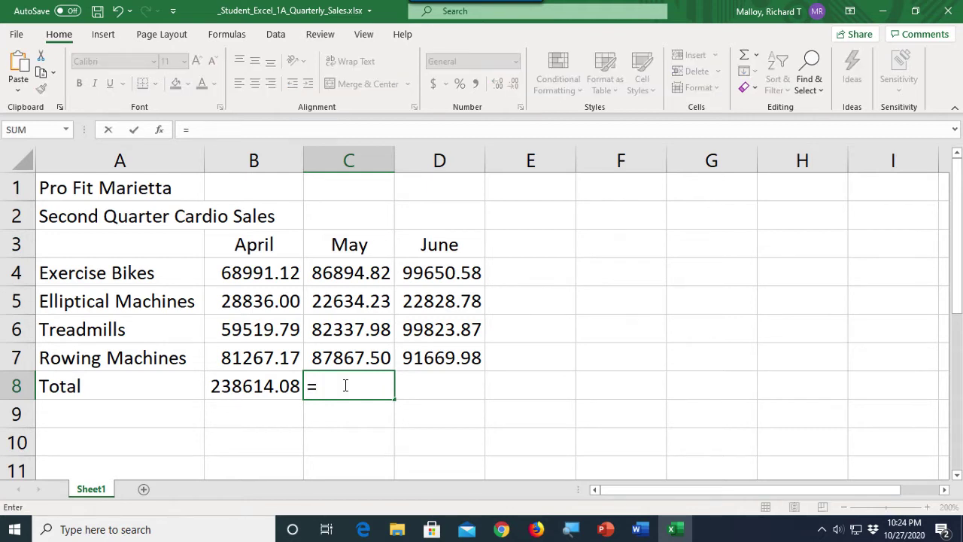
{"action": "left_click", "coordinate": [343, 273]}
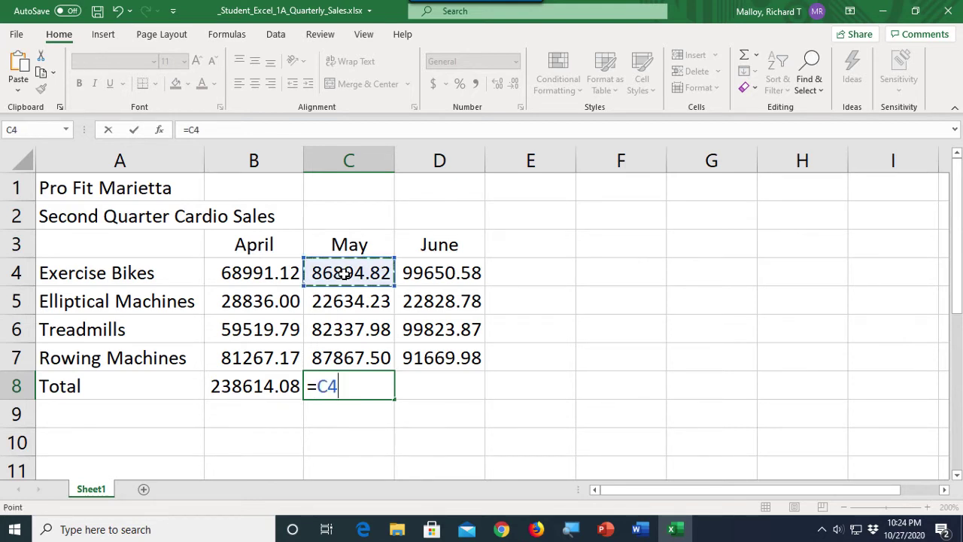
{"action": "type", "text": "+"}
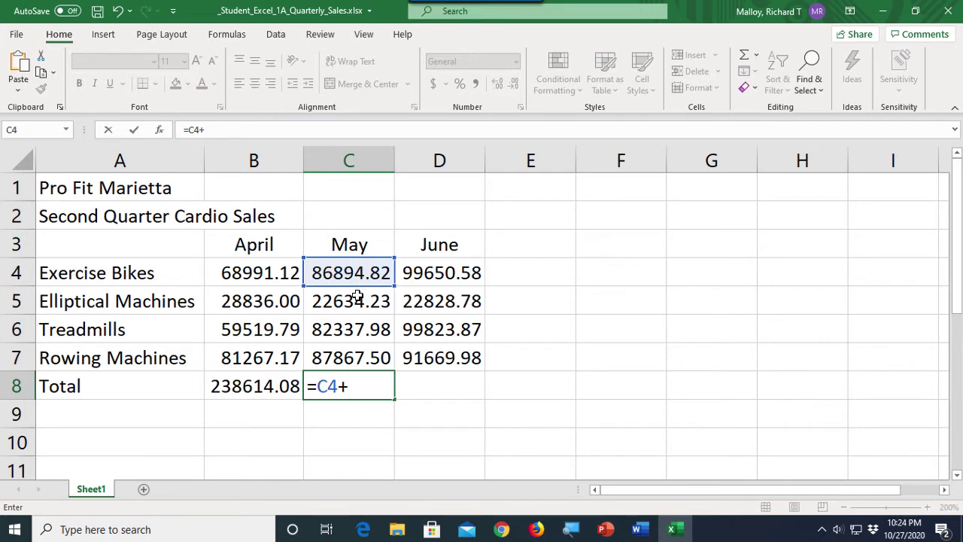
{"action": "left_click", "coordinate": [355, 296]}
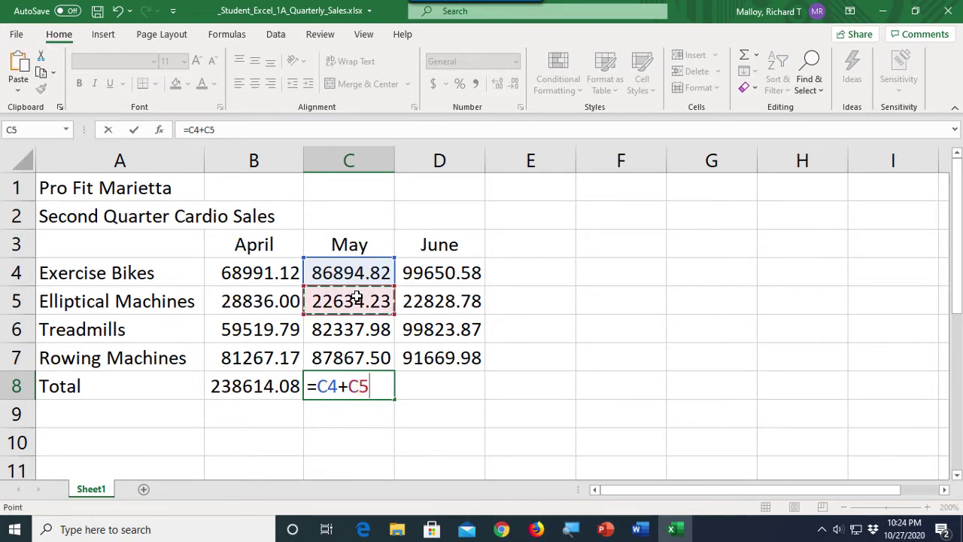
{"action": "type", "text": "+"}
{"action": "left_click", "coordinate": [357, 325]}
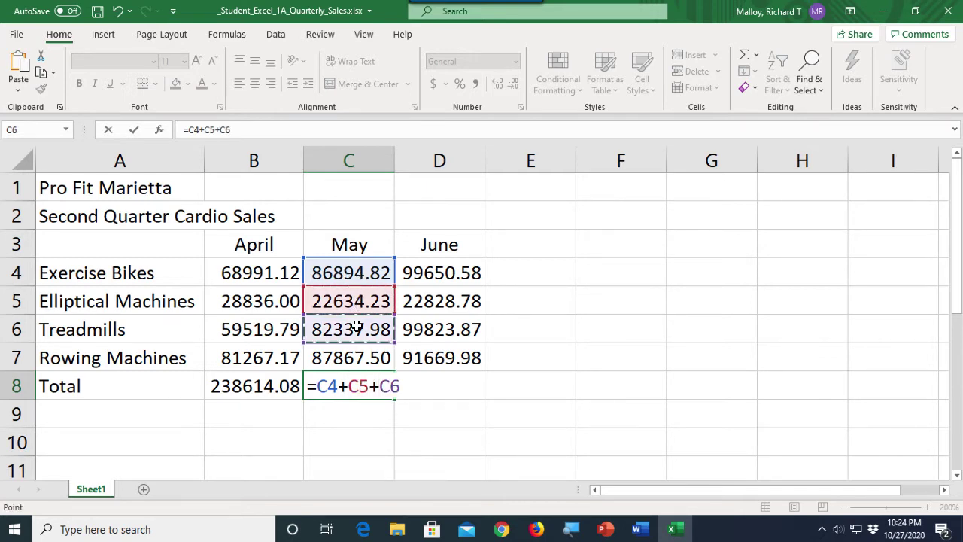
{"action": "type", "text": "+"}
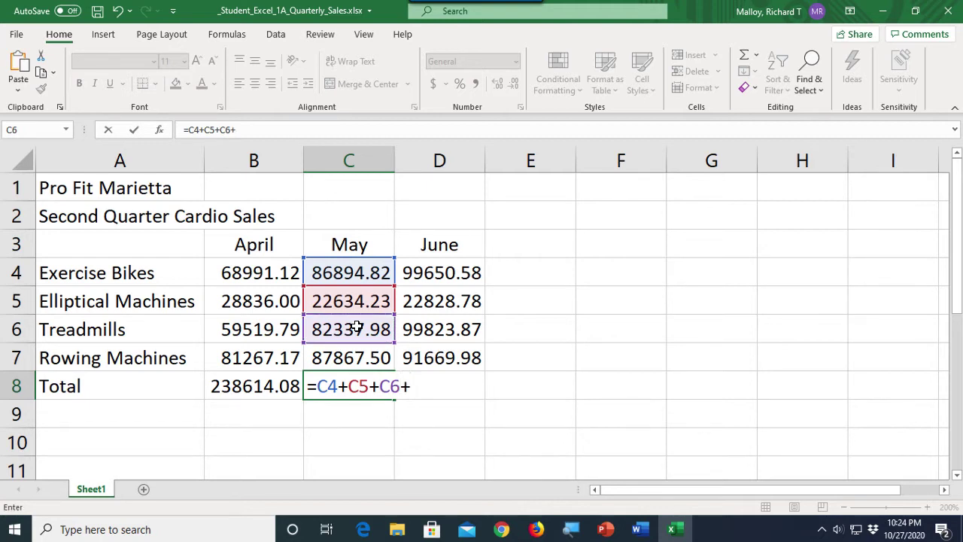
{"action": "left_click", "coordinate": [352, 358]}
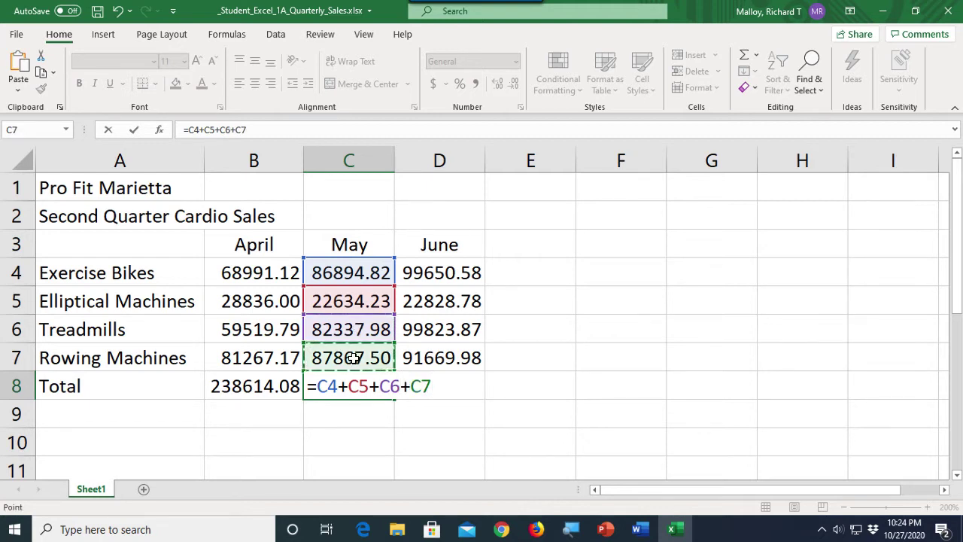
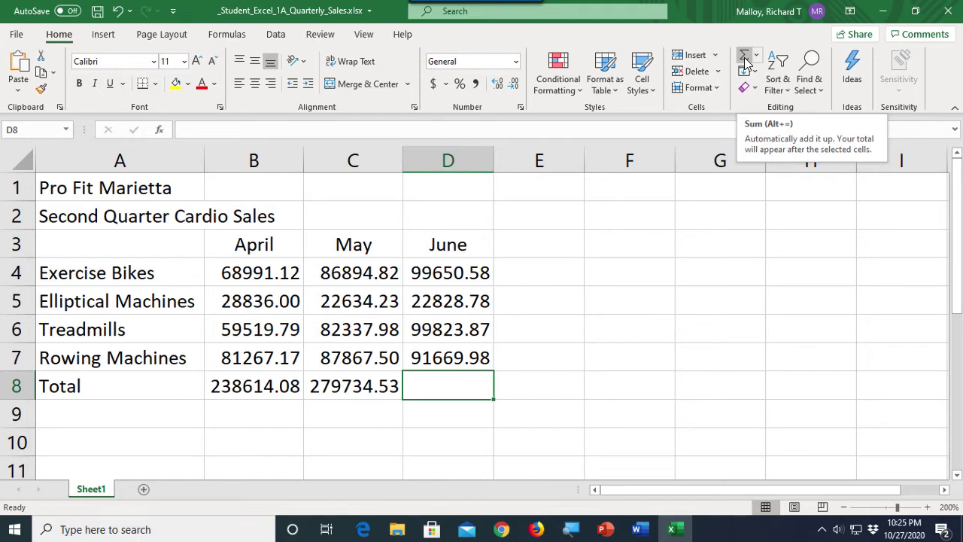
- Total the June sales in D8 with the Sum function over D4:D7
{"action": "left_click", "coordinate": [744, 57]}
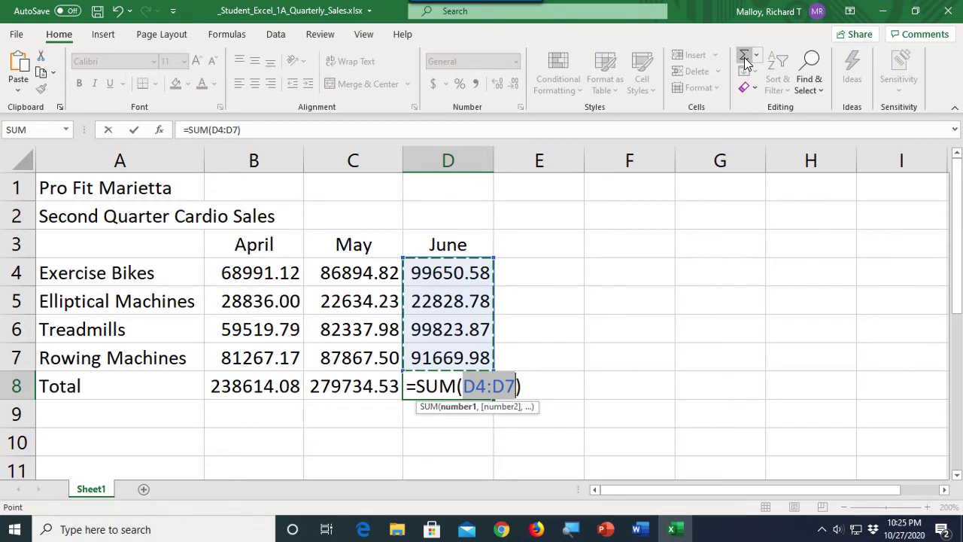
{"action": "key", "text": "Return"}
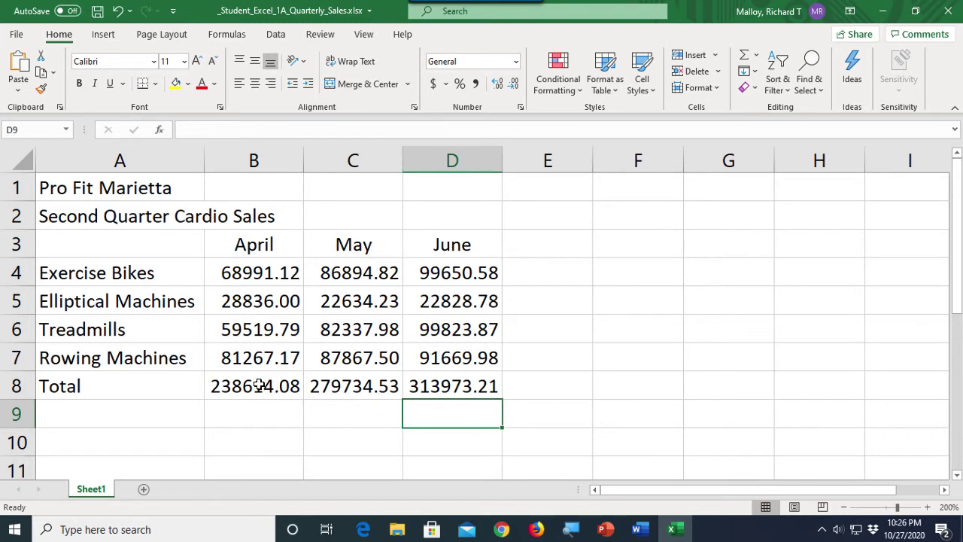
- Clear the April, May and June totals from B8:D8
{"action": "left_click_drag", "start_coordinate": [262, 384], "coordinate": [422, 385]}
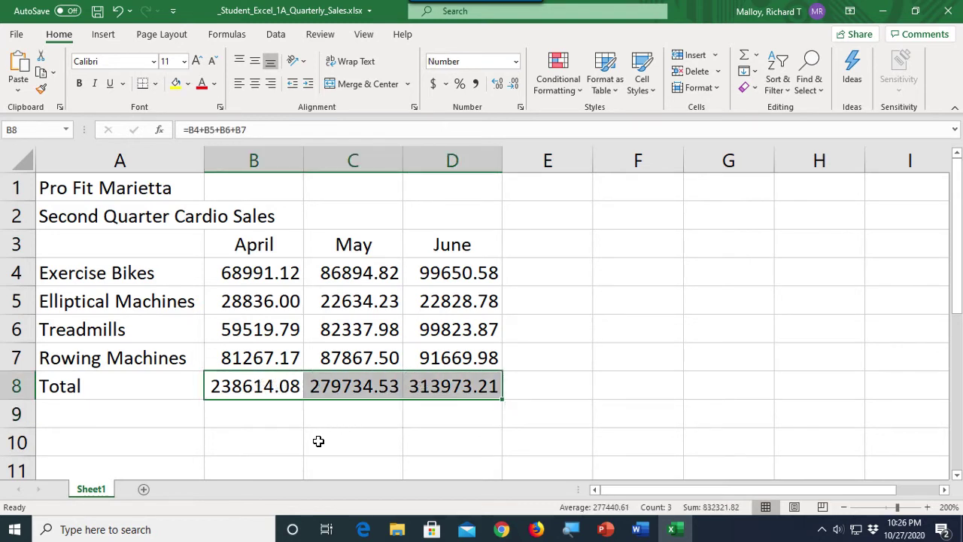
{"action": "left_click", "coordinate": [265, 441]}
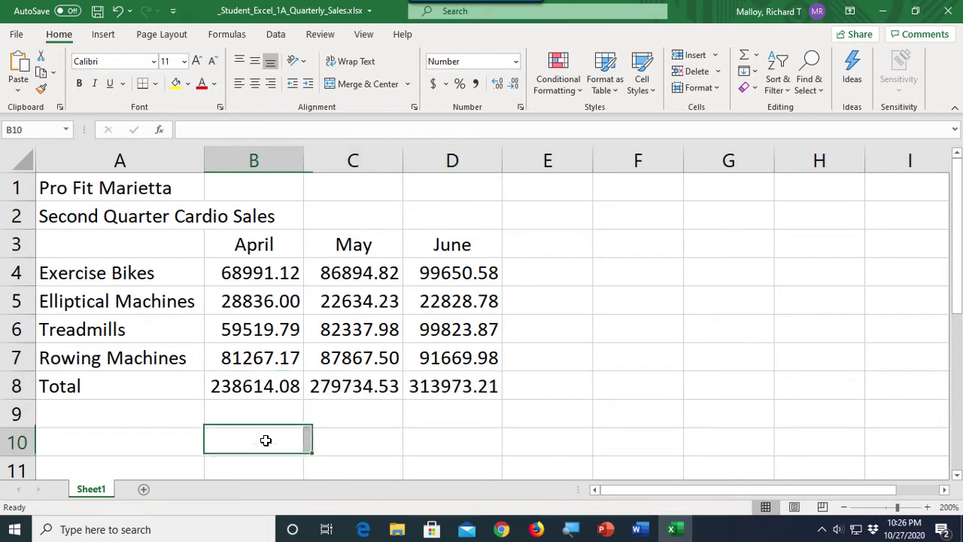
{"action": "left_click", "coordinate": [252, 385]}
{"action": "left_click_drag", "start_coordinate": [252, 386], "coordinate": [419, 385]}
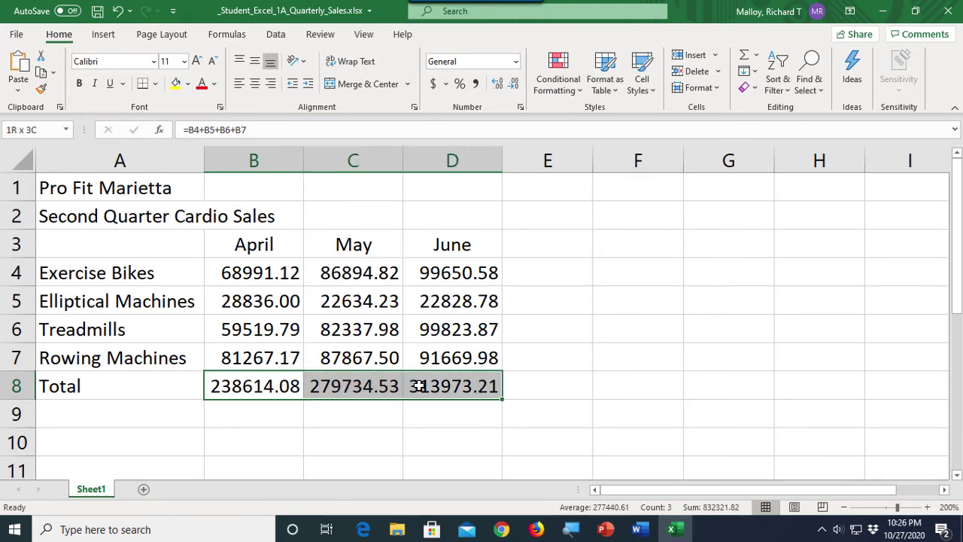
{"action": "left_click_drag", "start_coordinate": [418, 385], "coordinate": [418, 385]}
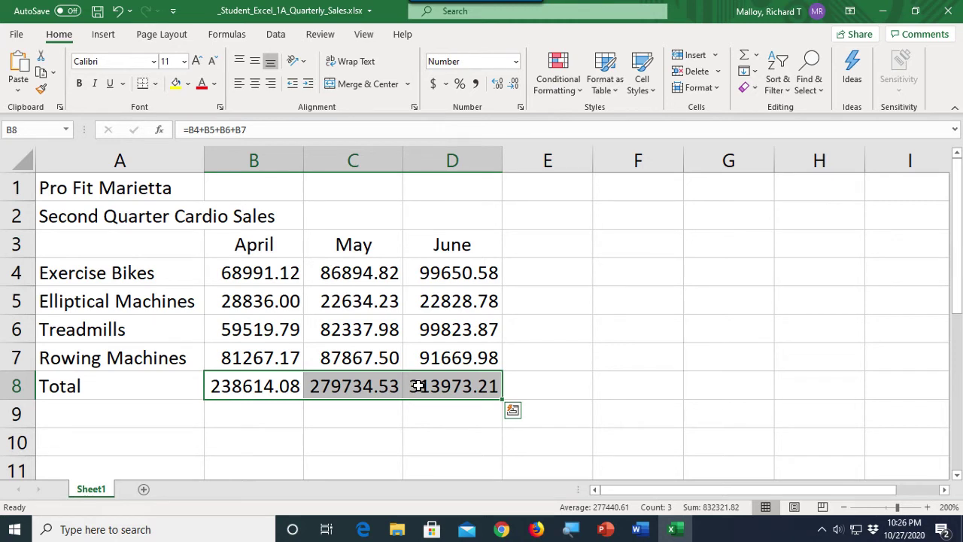
{"action": "key", "text": "Delete"}
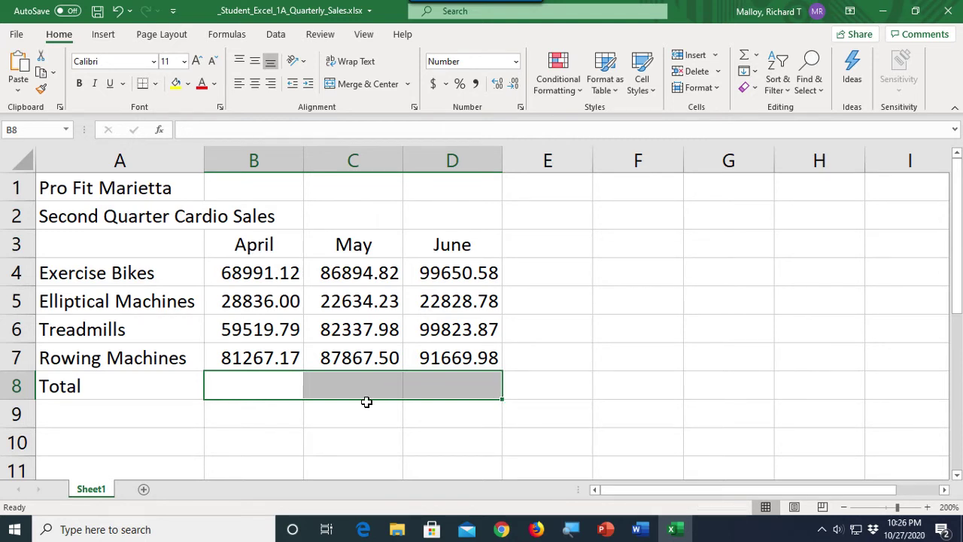
- Total the April sales in B8 with the Sum function over B4:B7
{"action": "left_click", "coordinate": [259, 386]}
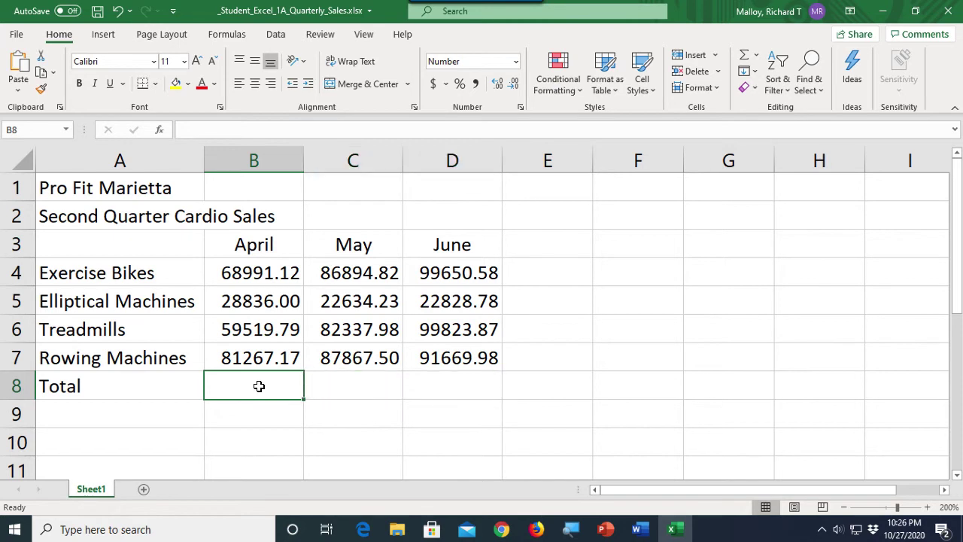
{"action": "left_click", "coordinate": [743, 54]}
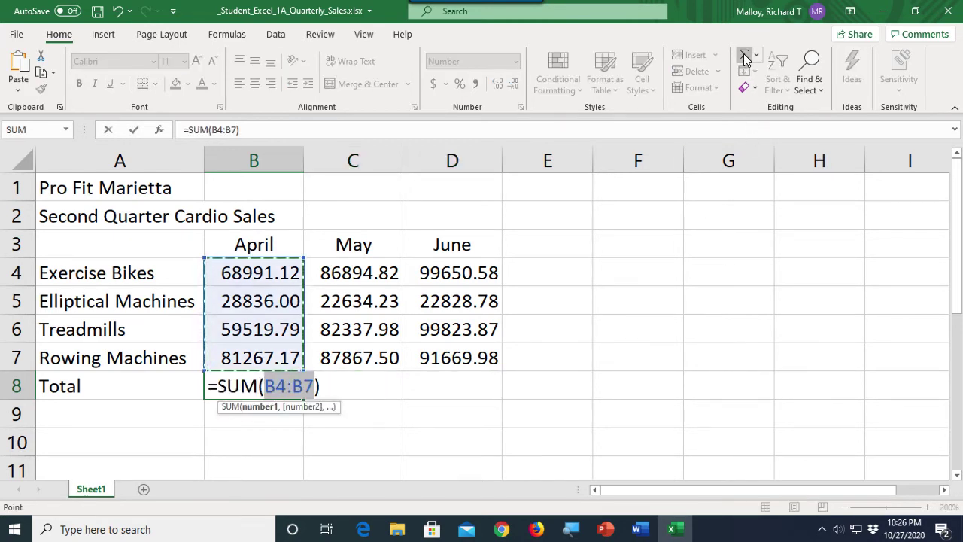
{"action": "key", "text": "Return"}
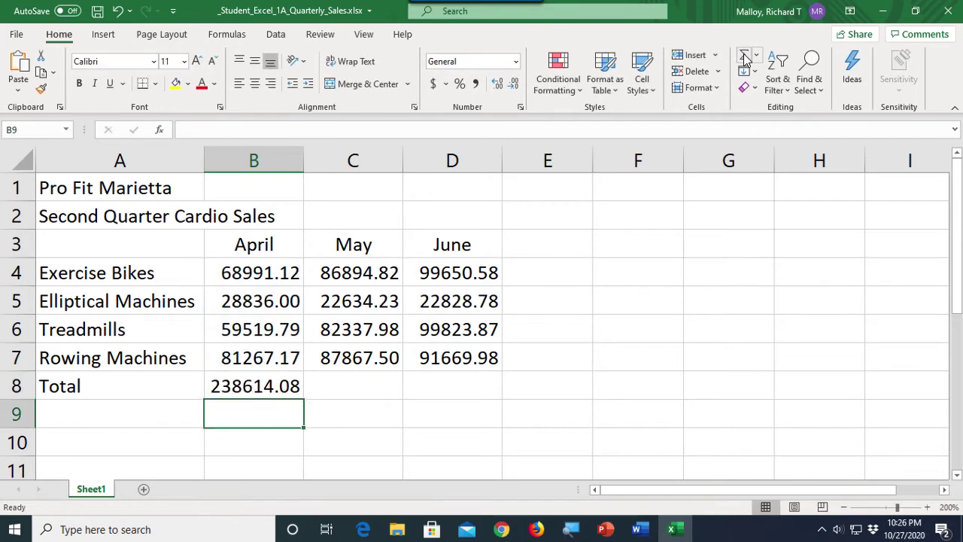
- Fill the April SUM formula from B8 across to the May and June totals in C8:D8
{"action": "left_click", "coordinate": [279, 386]}
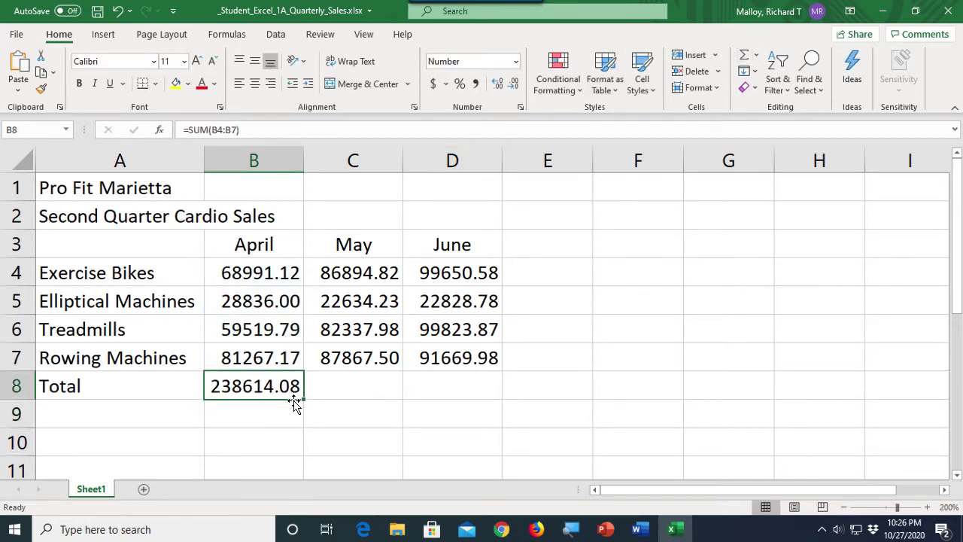
{"action": "left_click_drag", "start_coordinate": [305, 398], "coordinate": [470, 396]}
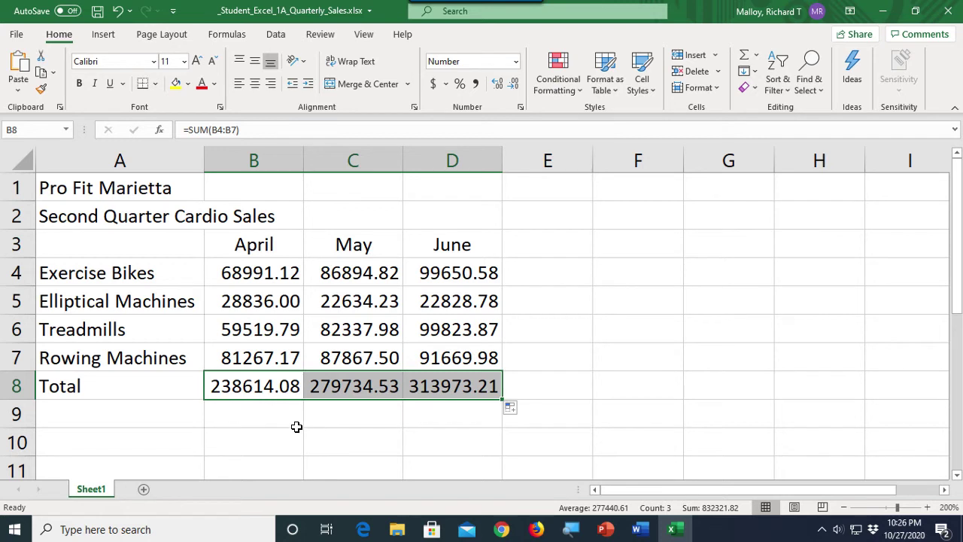
{"action": "left_click", "coordinate": [259, 387]}
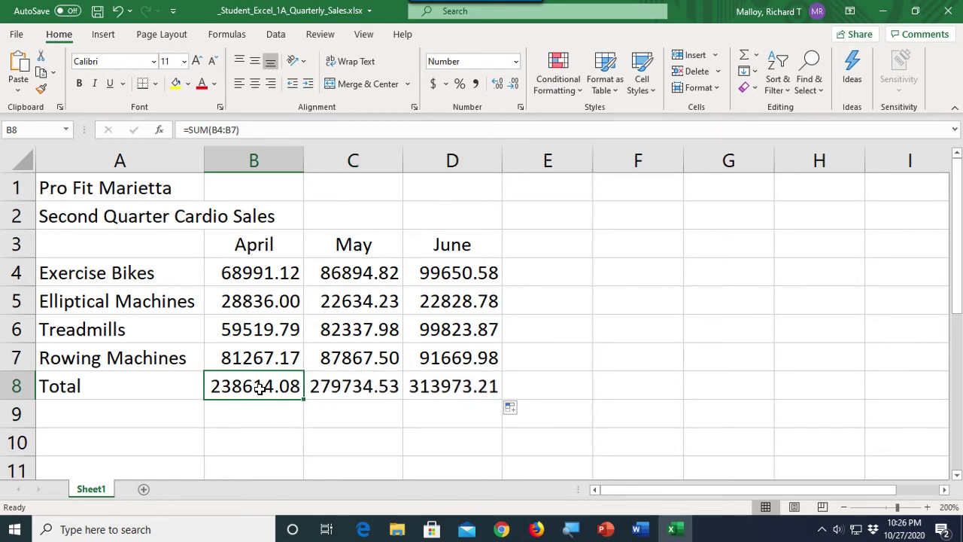
- Inspect the SUM formulas behind the April, May and June totals in B8, C8 and D8
{"action": "double_click", "coordinate": [259, 387]}
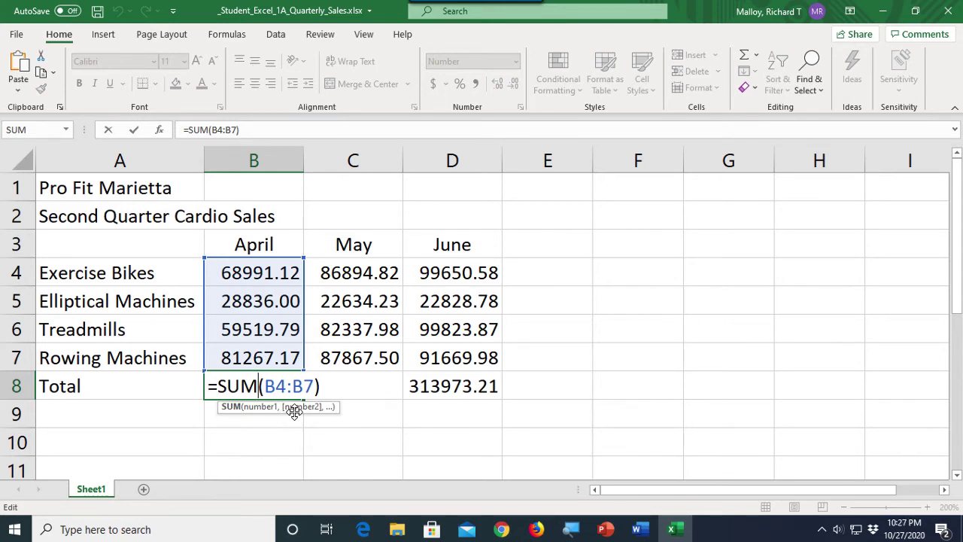
{"action": "key", "text": "End"}
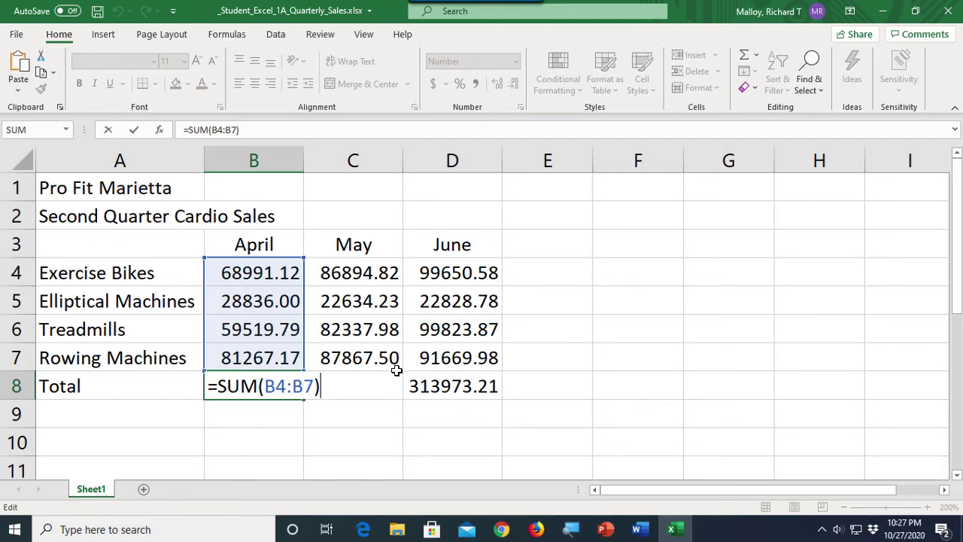
{"action": "key", "text": "ctrl+Return"}
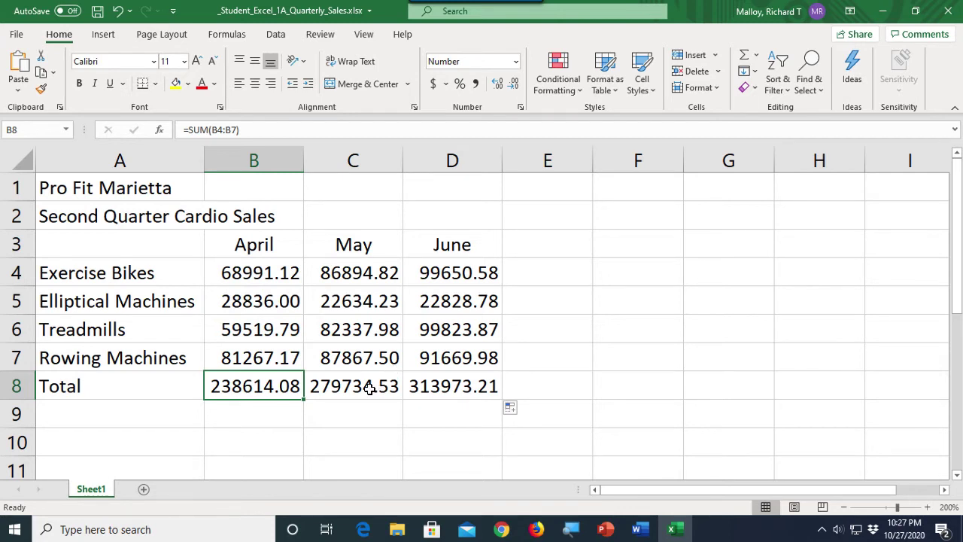
{"action": "double_click", "coordinate": [369, 388]}
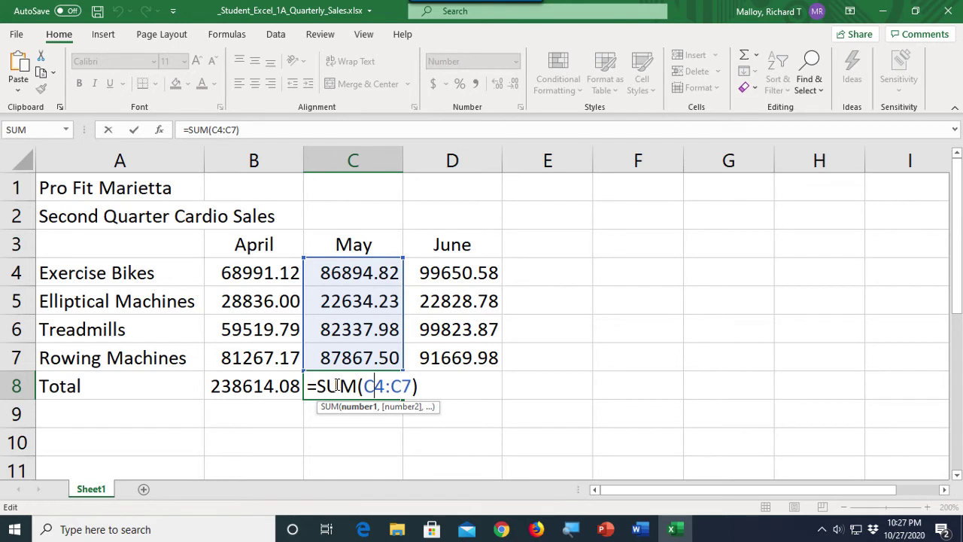
{"action": "key", "text": "Return"}
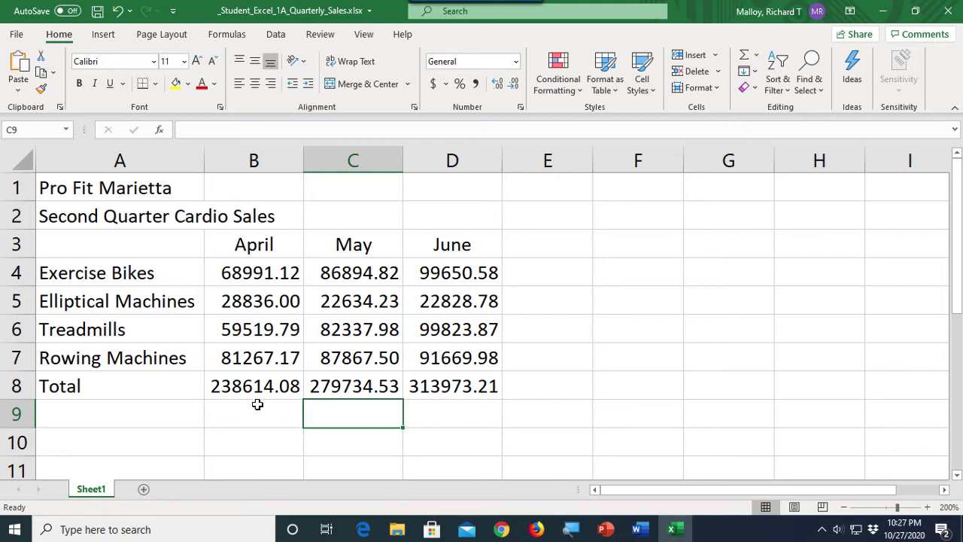
{"action": "left_click", "coordinate": [244, 386]}
{"action": "left_click", "coordinate": [447, 385]}
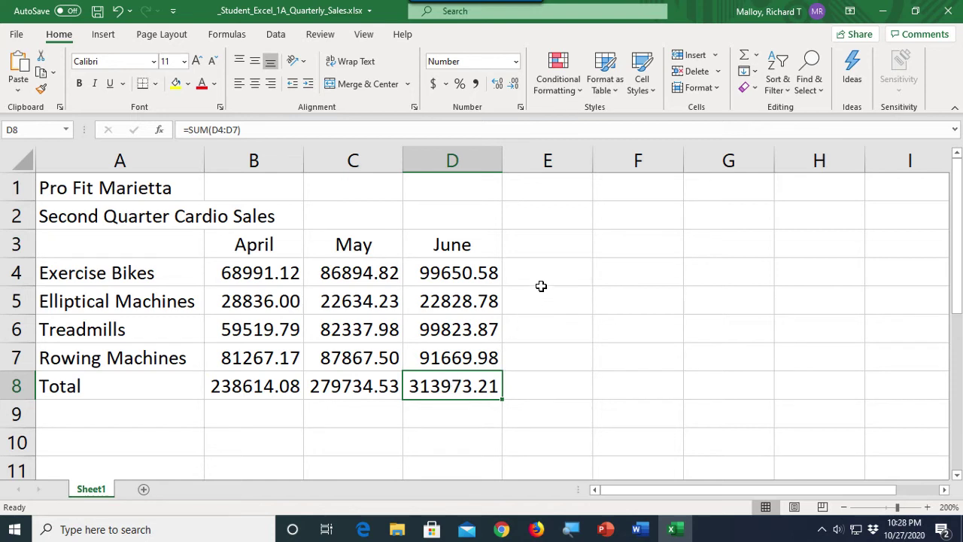
- Enter the column heading Total in E3, beside June
{"action": "left_click", "coordinate": [548, 241]}
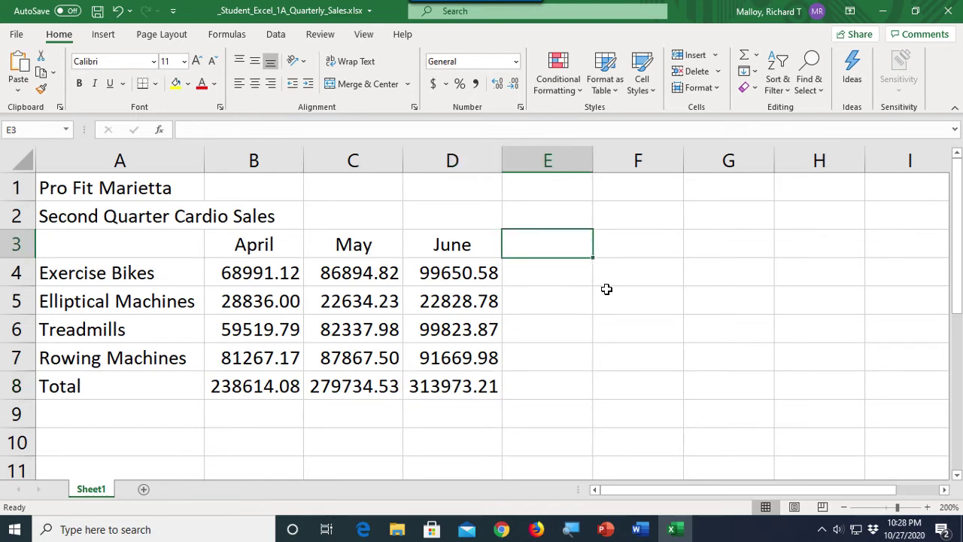
{"action": "type", "text": "To"}
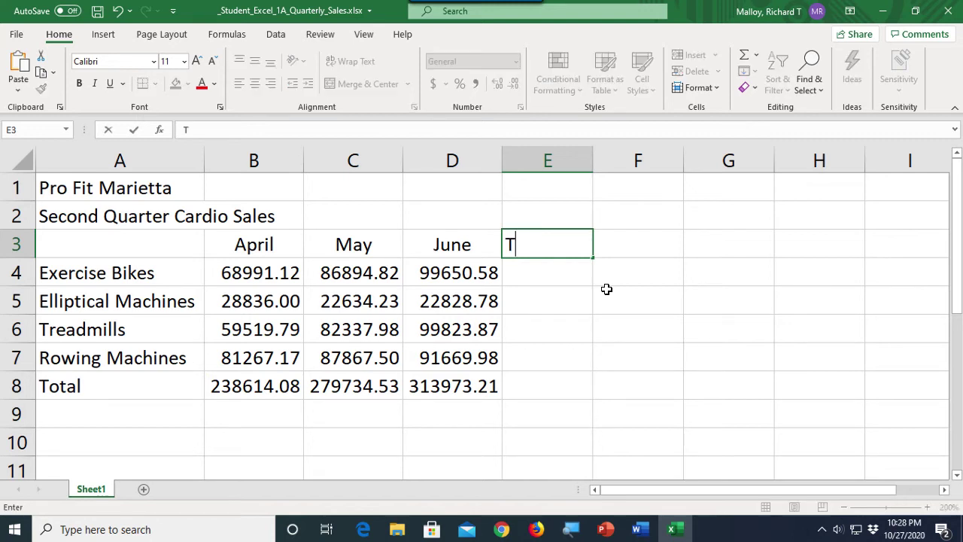
{"action": "type", "text": "g"}
{"action": "key", "text": "BackSpace"}
{"action": "type", "text": "tal"}
{"action": "key", "text": "Return"}
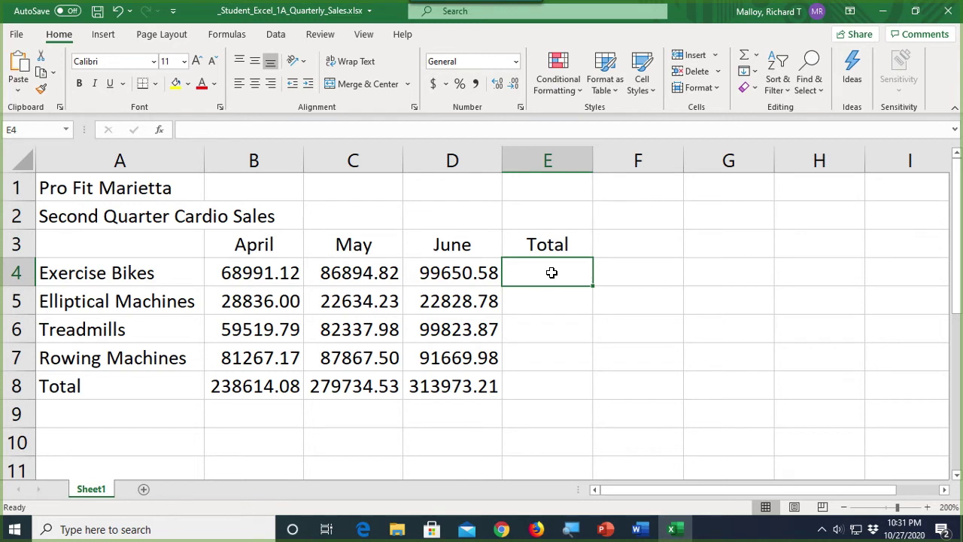
- Total the Exercise Bikes row in E4 with AutoSum over B4:D4 and fill the formula down through E8
{"action": "left_click", "coordinate": [745, 58]}
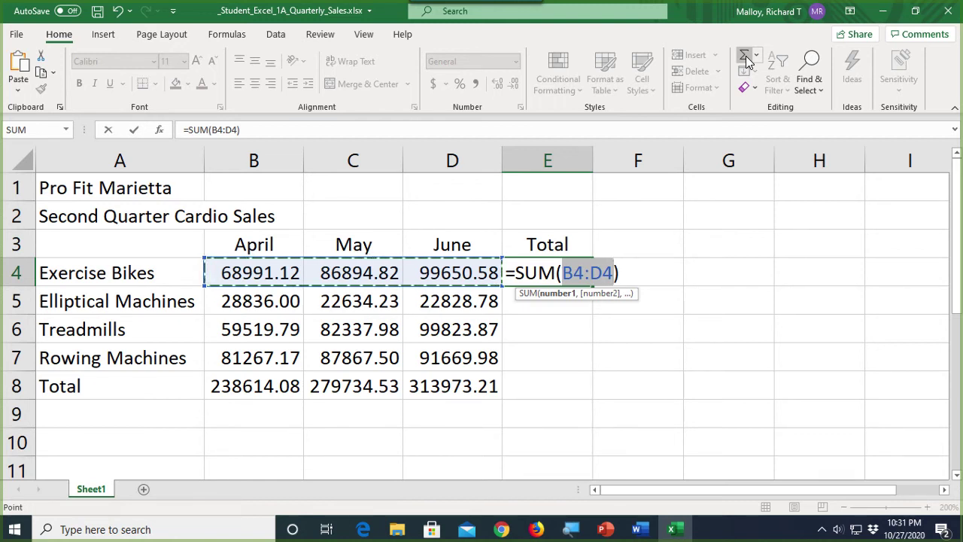
{"action": "key", "text": "Return"}
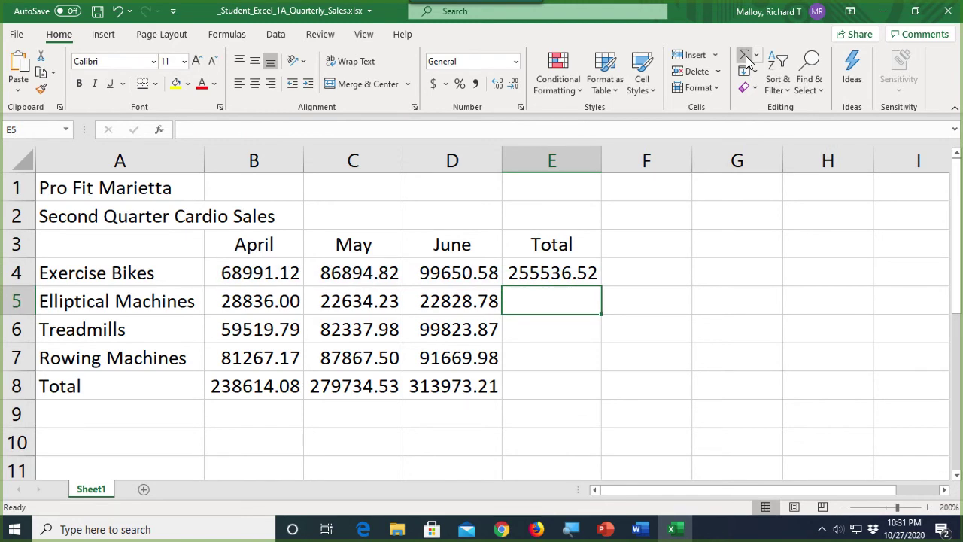
{"action": "left_click", "coordinate": [554, 274]}
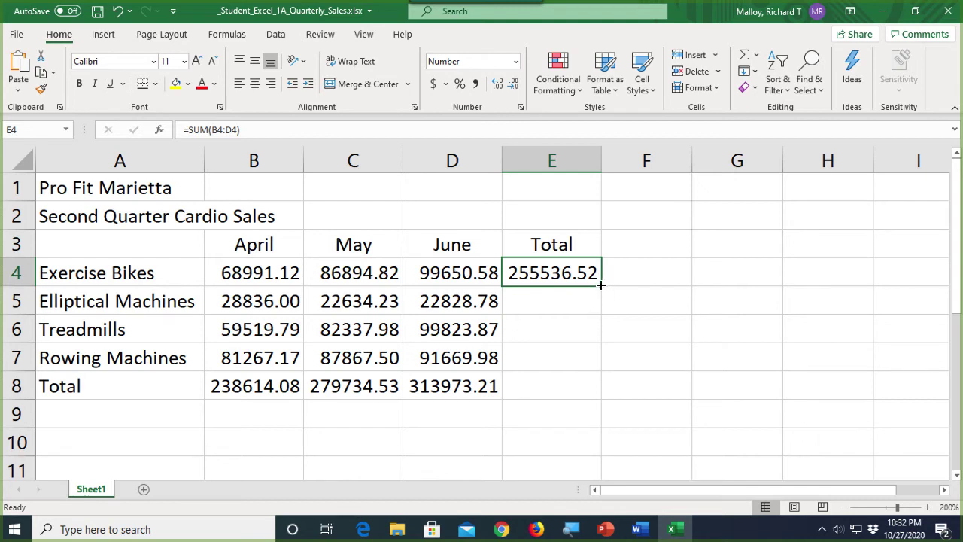
{"action": "left_click_drag", "start_coordinate": [601, 285], "coordinate": [602, 362]}
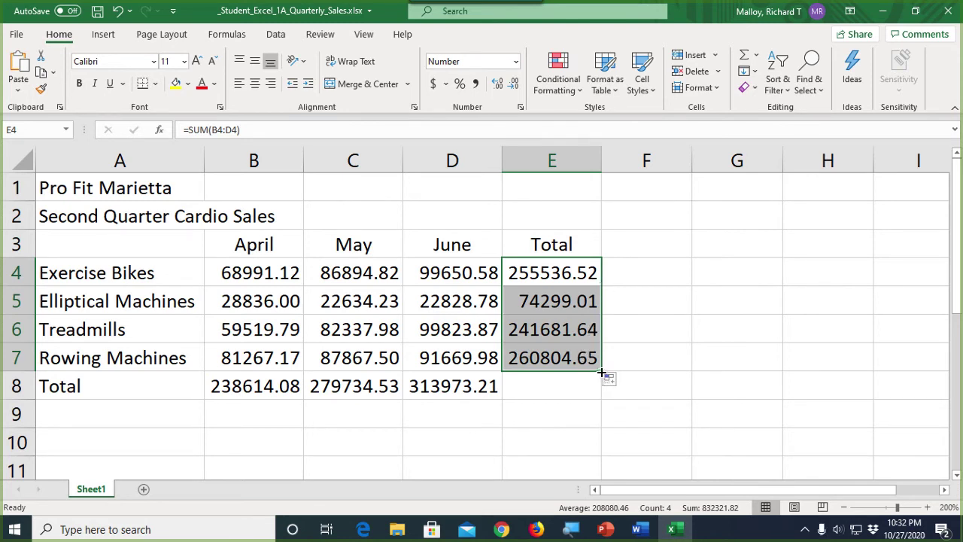
{"action": "left_click_drag", "start_coordinate": [601, 370], "coordinate": [601, 397]}
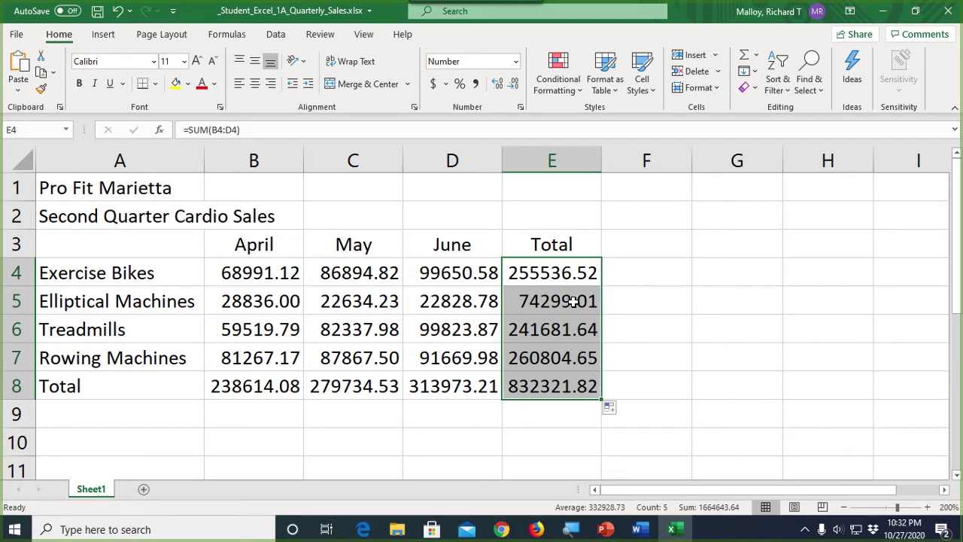
- Clear the row totals from E4:E8 and the monthly totals from B8:D8
{"action": "left_click", "coordinate": [568, 278]}
{"action": "left_click_drag", "start_coordinate": [569, 282], "coordinate": [561, 388]}
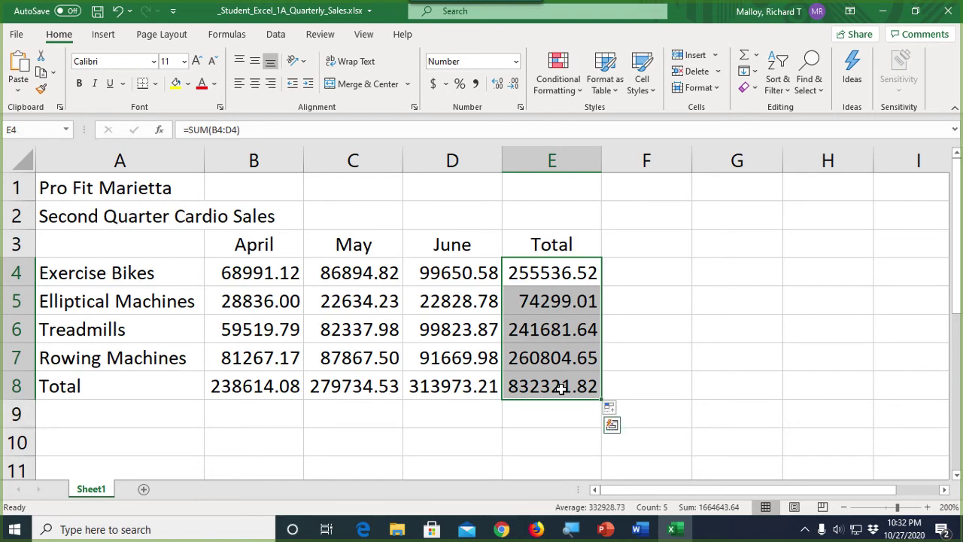
{"action": "key", "text": "Delete"}
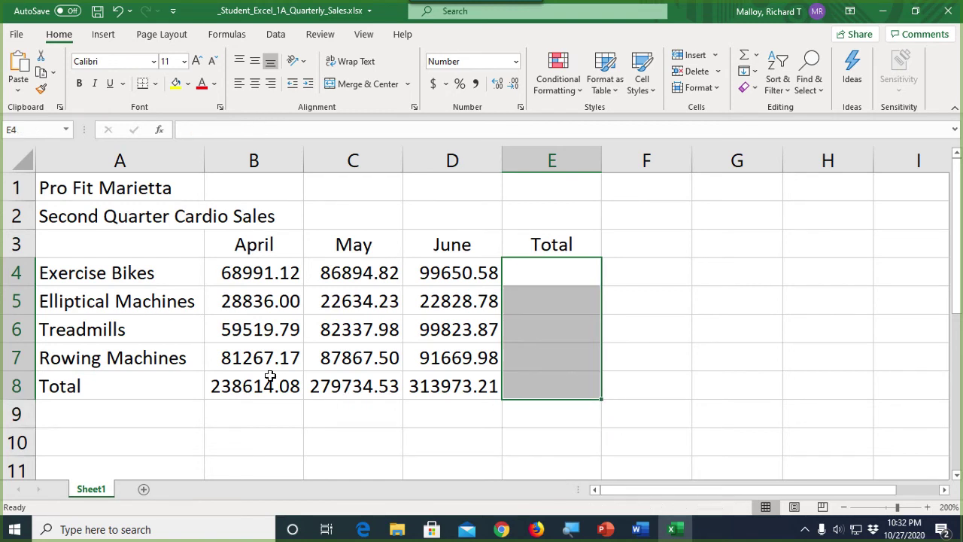
{"action": "left_click_drag", "start_coordinate": [241, 386], "coordinate": [423, 387]}
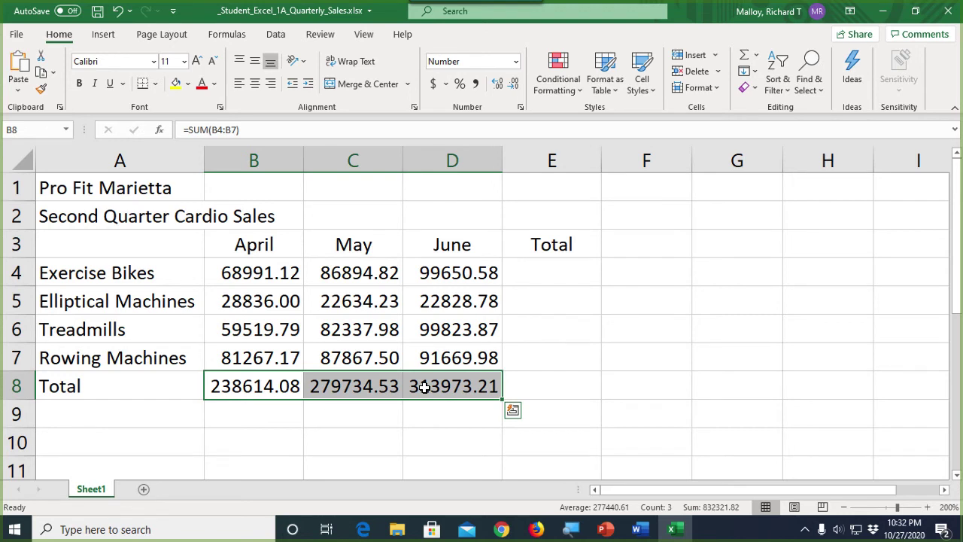
{"action": "key", "text": "Delete"}
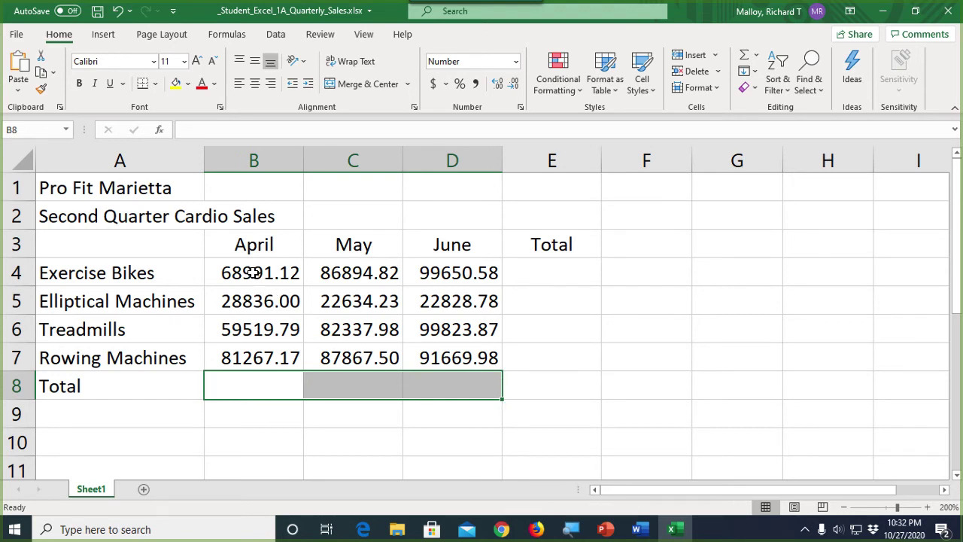
- Create all row and column totals at once by applying AutoSum to the range B4:E8
{"action": "left_click_drag", "start_coordinate": [252, 274], "coordinate": [517, 382]}
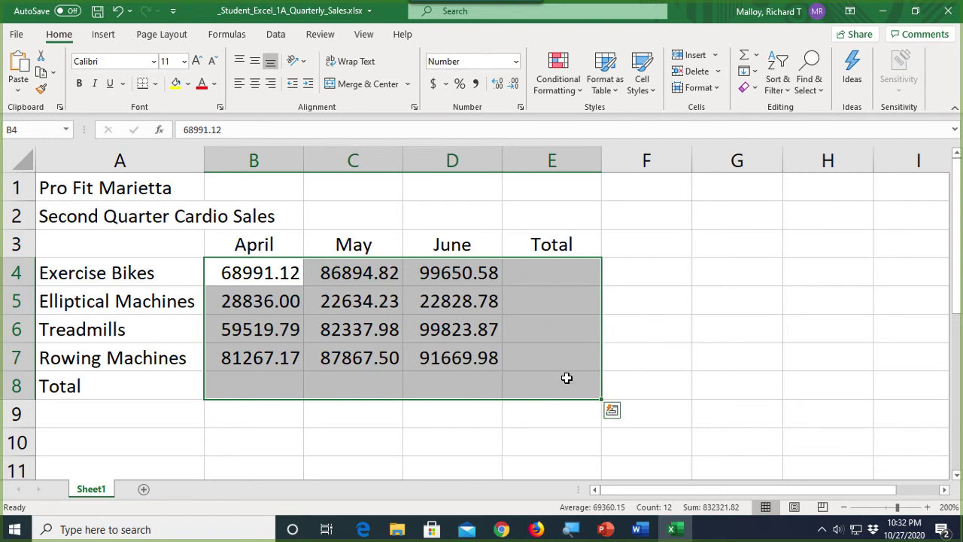
{"action": "left_click", "coordinate": [744, 54]}
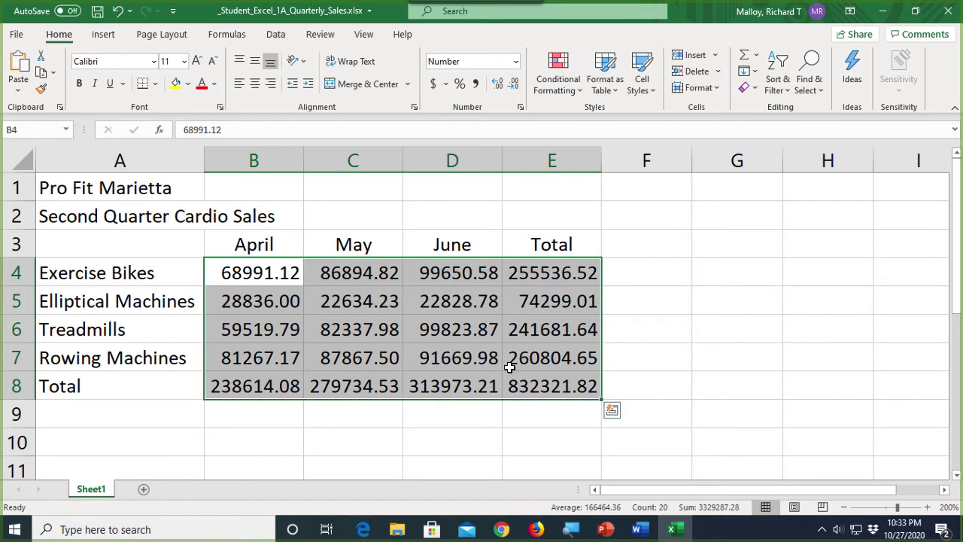
{"action": "left_click", "coordinate": [473, 419]}
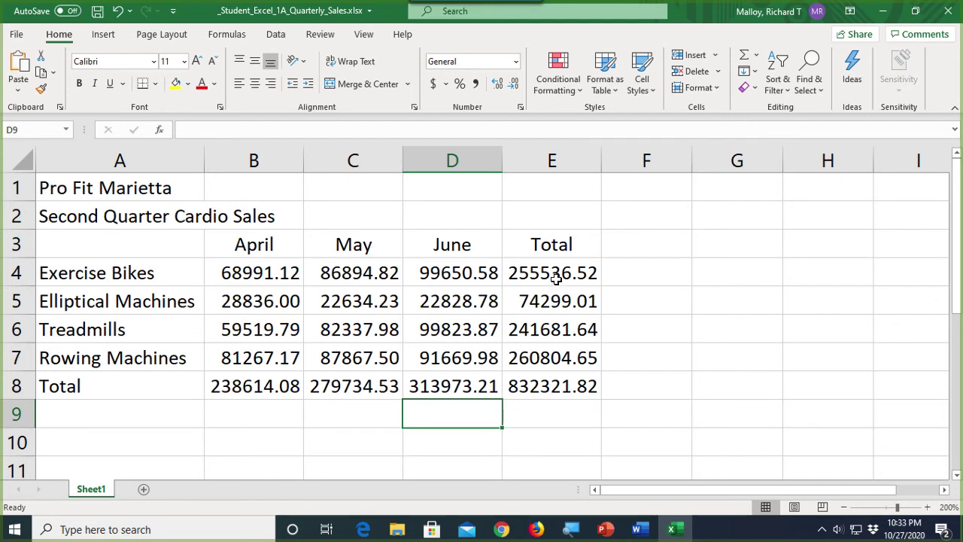
- Review the SUM formulas of the row totals in E4:E7 and the monthly totals in row 8
{"action": "left_click_drag", "start_coordinate": [554, 280], "coordinate": [562, 359]}
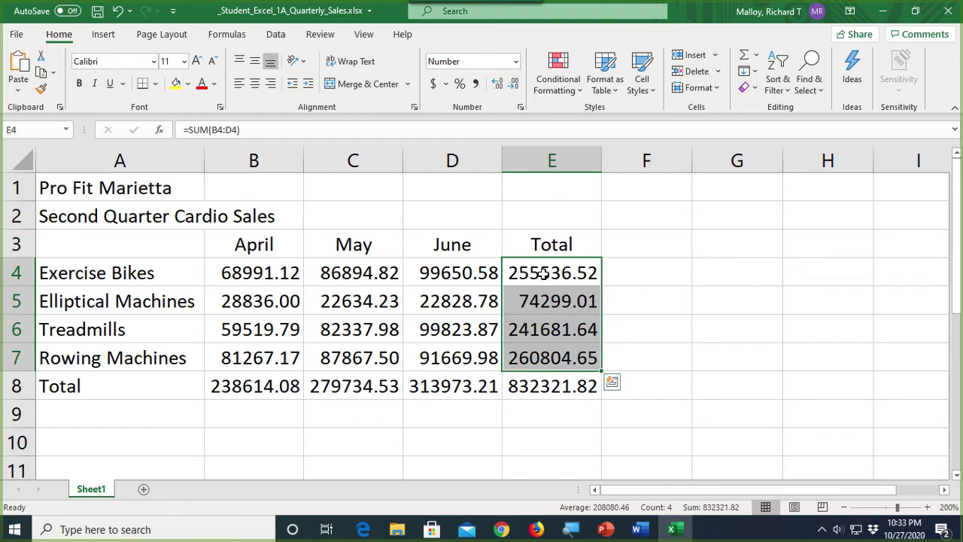
{"action": "left_click", "coordinate": [561, 304]}
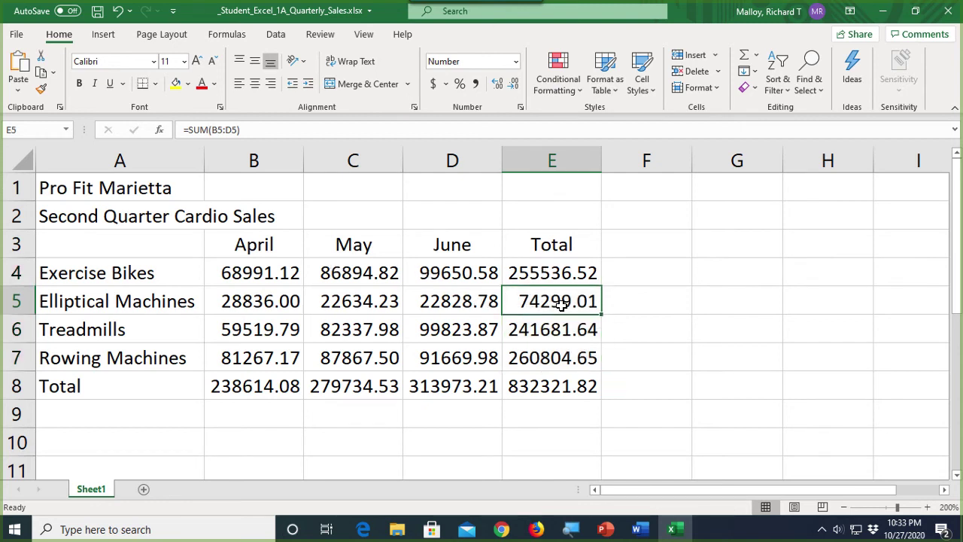
{"action": "left_click", "coordinate": [562, 332]}
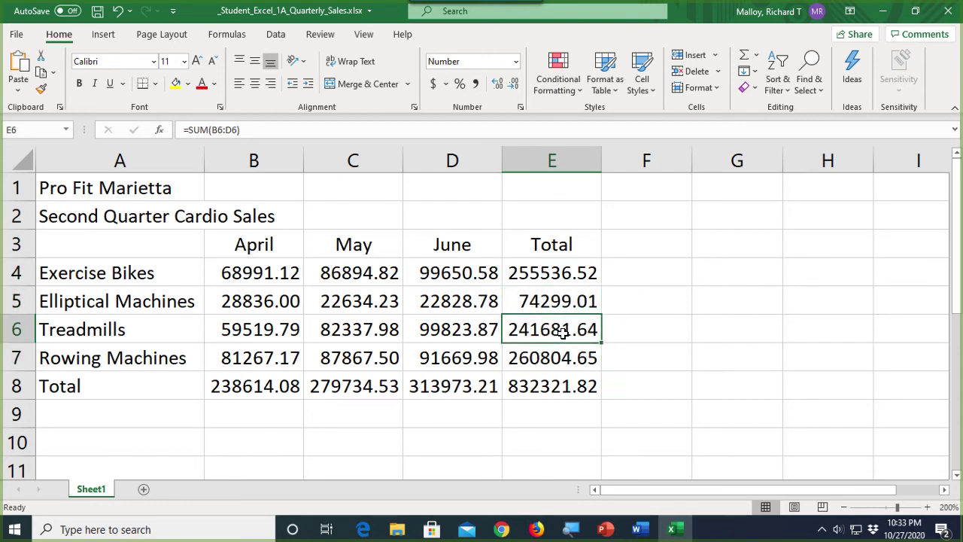
{"action": "left_click_drag", "start_coordinate": [290, 389], "coordinate": [459, 389]}
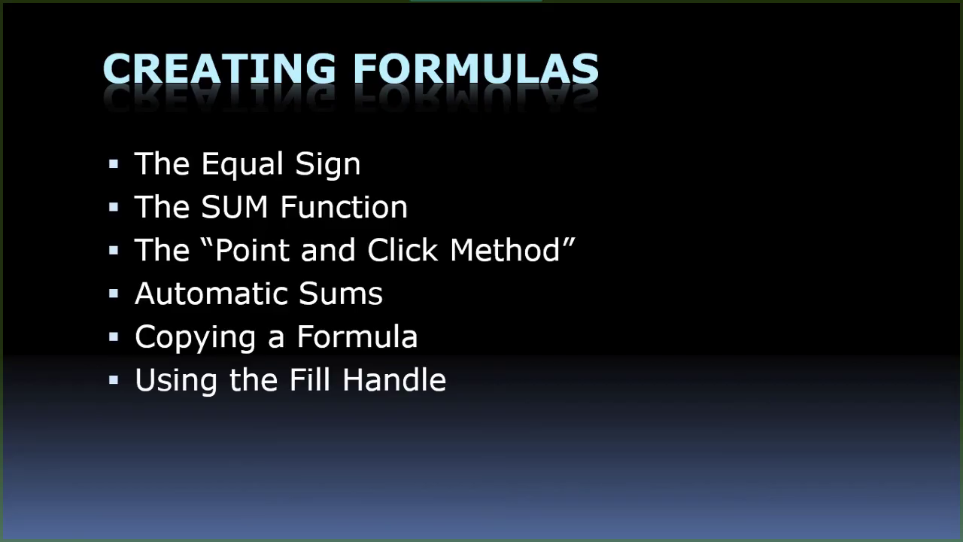
{"action": "key", "text": "Right"}
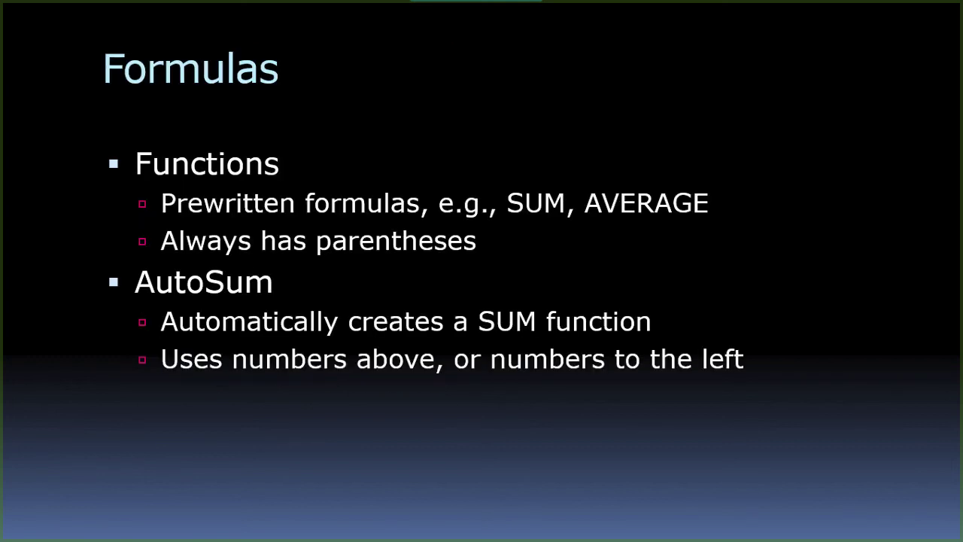